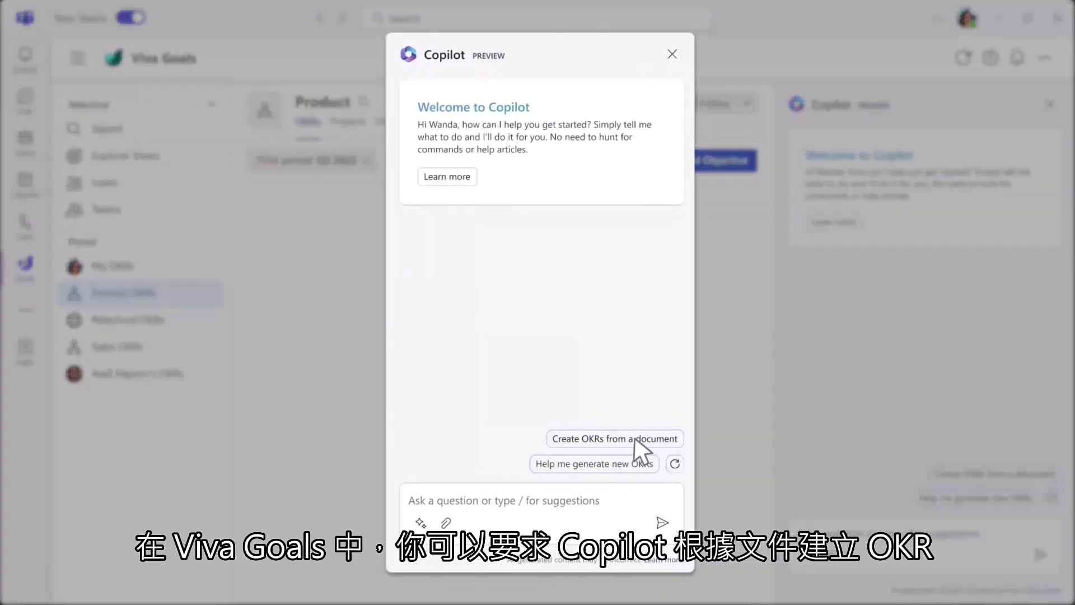
Step: Ask Copilot to create OKRs from a document, listing the 2023 WPT Business Plan and Q3 Planning
left_click(634, 438)
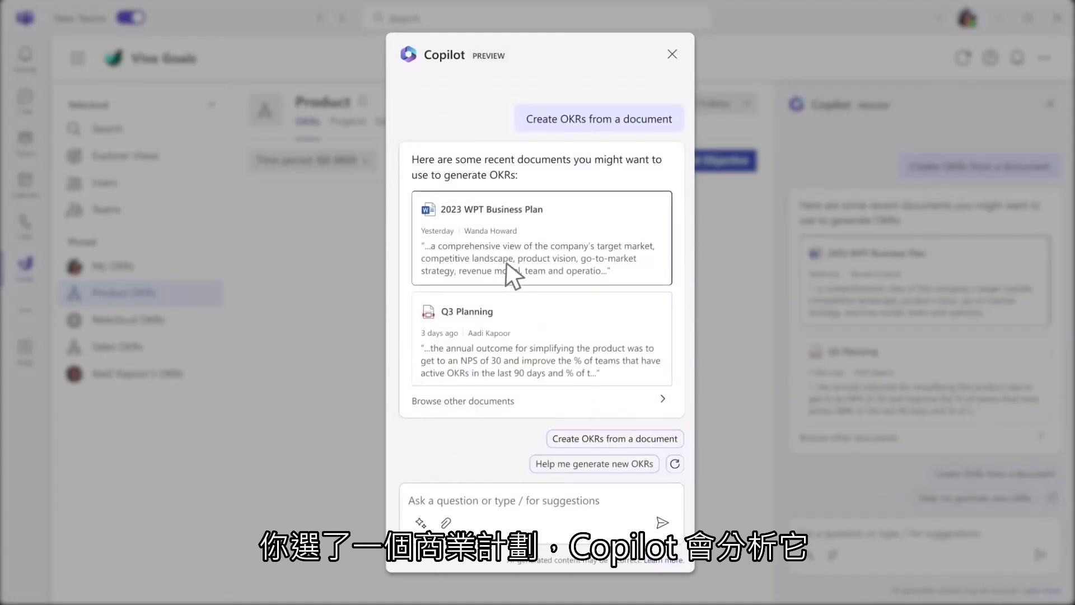
Step: Generate two objectives with two key results each from the 2023 WPT Business Plan
left_click(624, 438)
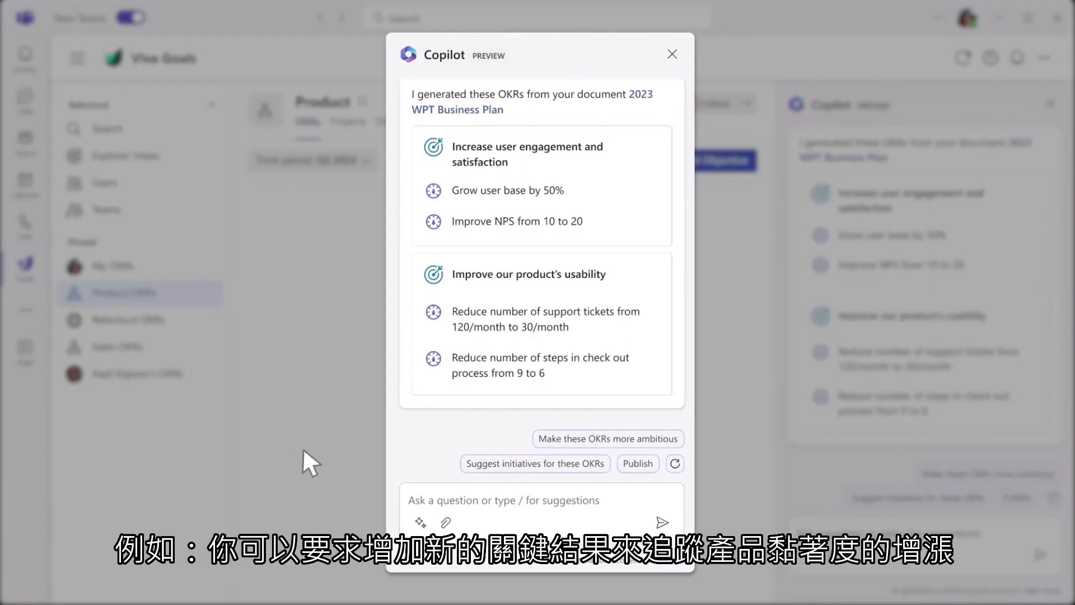
Step: Ask Copilot for a key result raising time on site per session by 50%, from 2:37 to 3:45
left_click(540, 500)
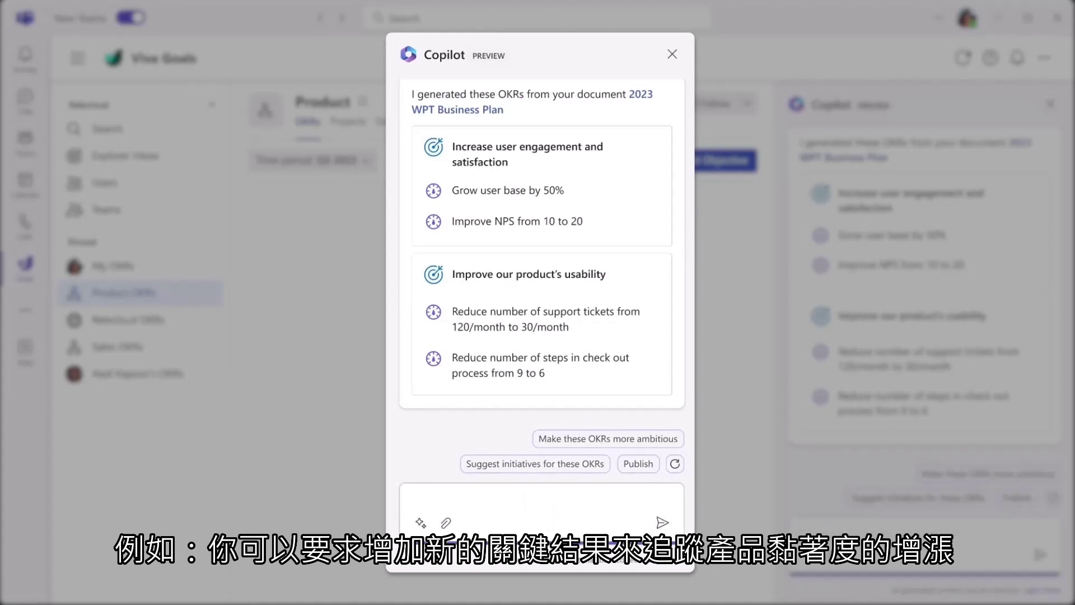
type("We also want to increase user time spent on the site by 50%")
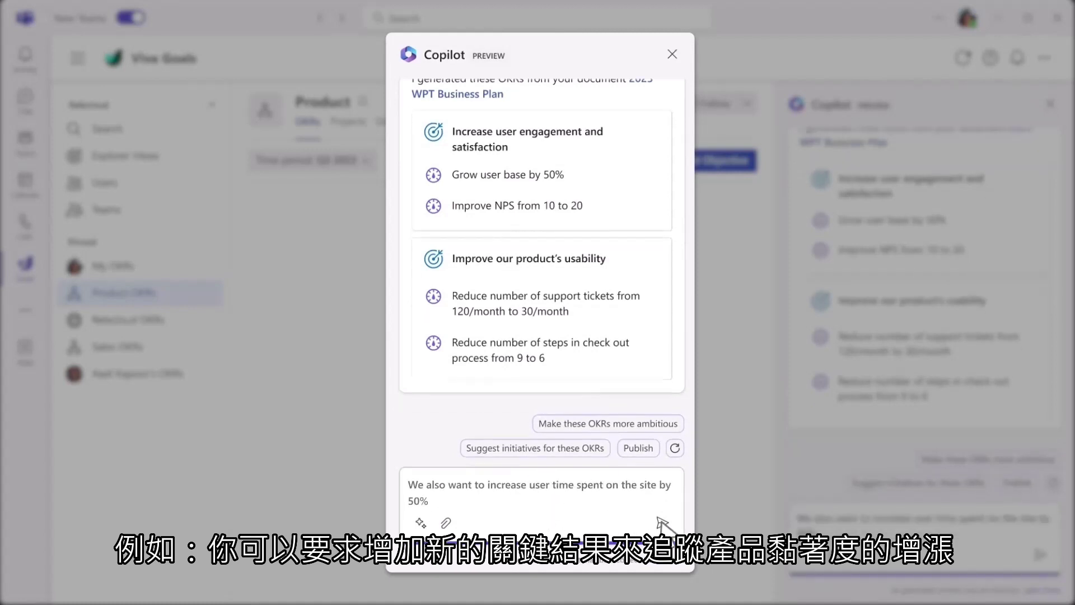
left_click(661, 521)
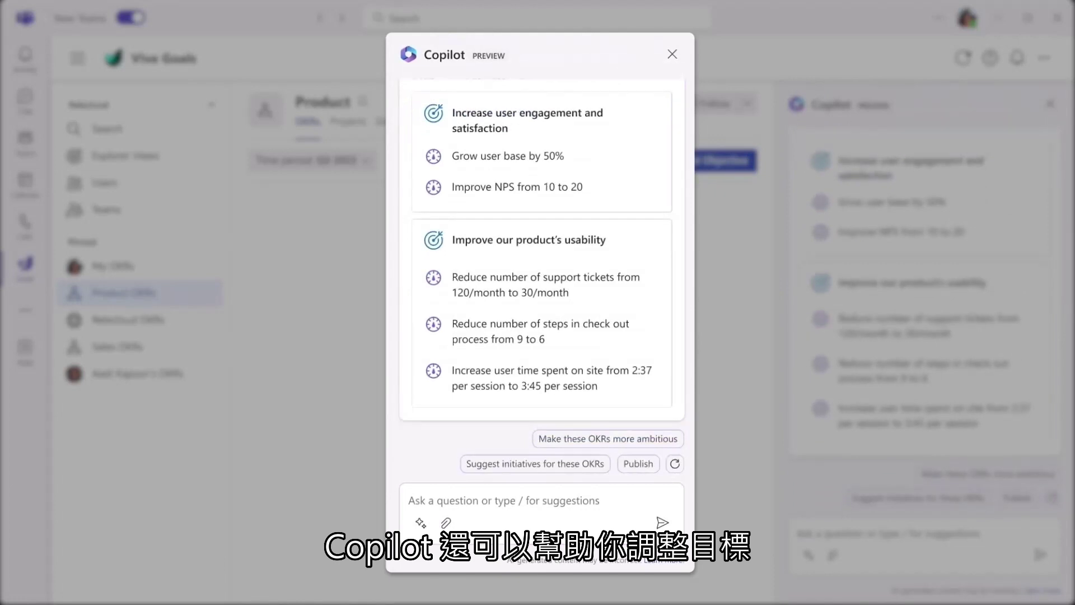
Step: Have Copilot suggest personalization-feature and checkout-redesign initiatives, checking the support tickets key result's options
left_click(542, 461)
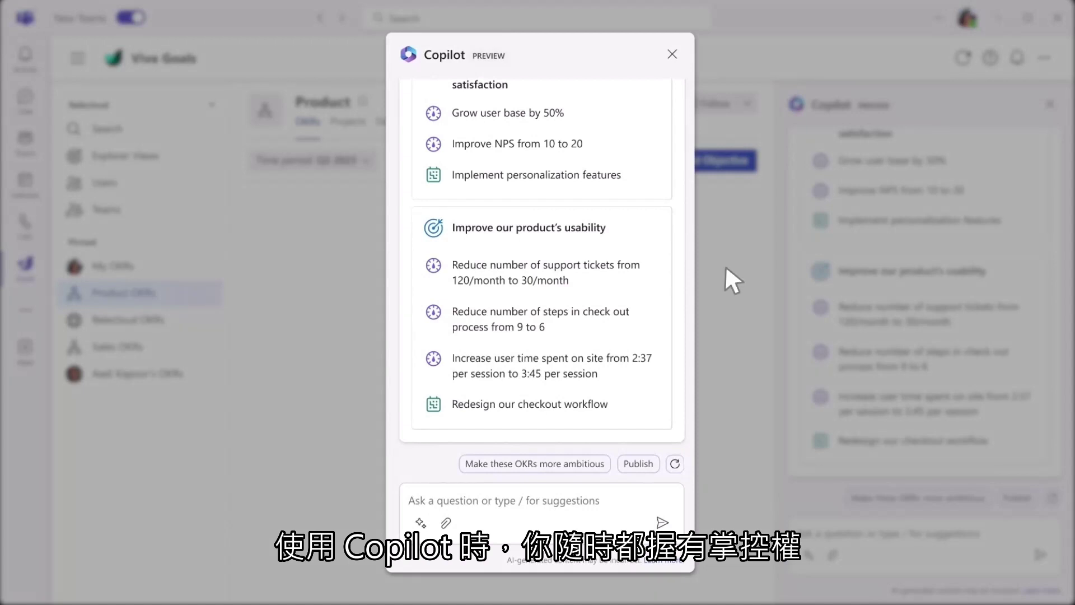
mouse_move(542, 273)
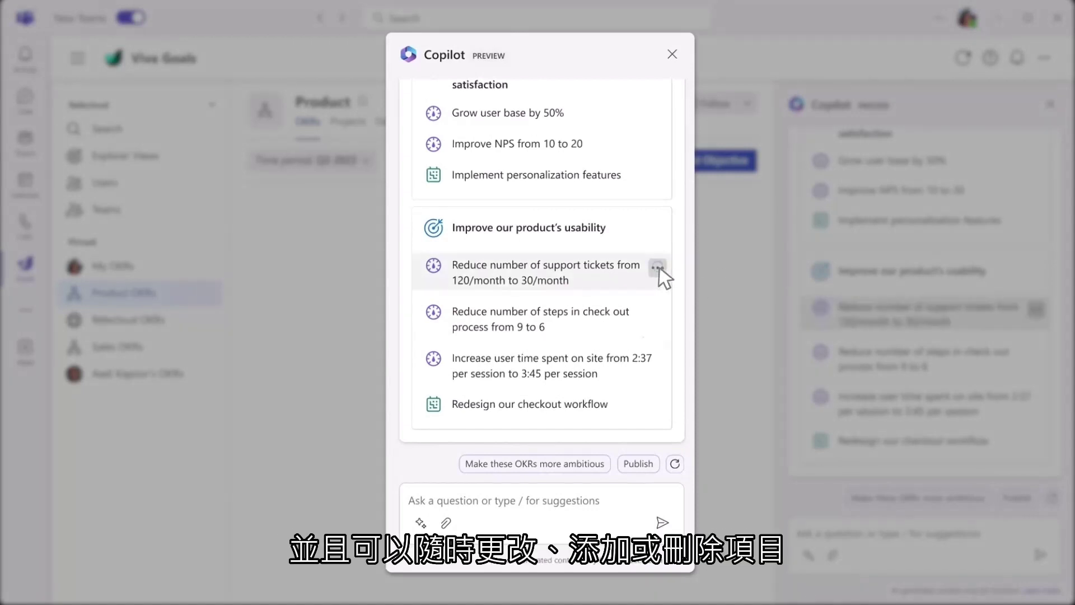
left_click(658, 267)
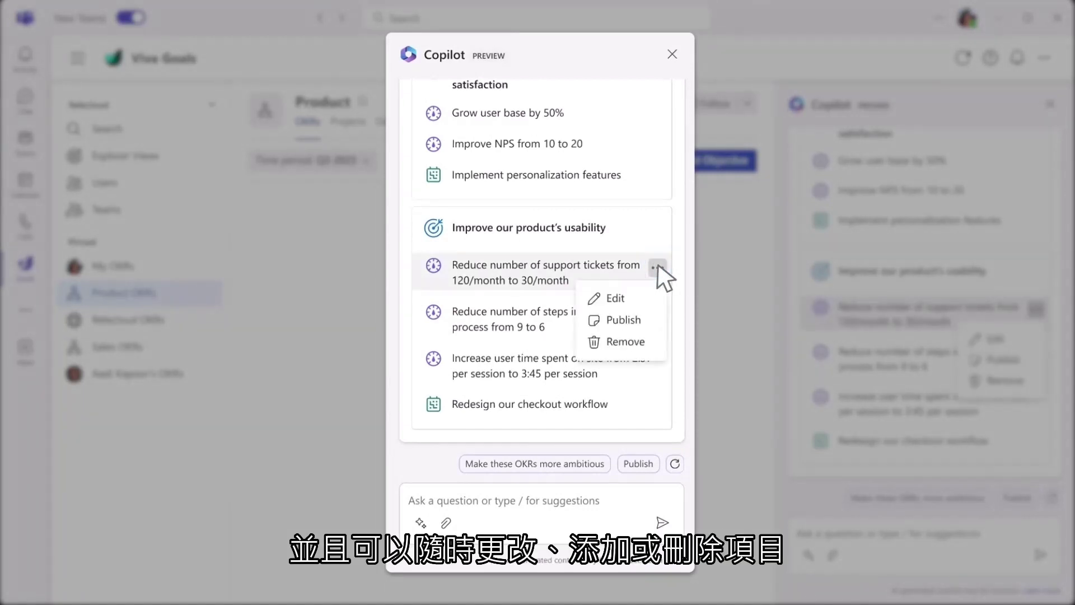
left_click(658, 265)
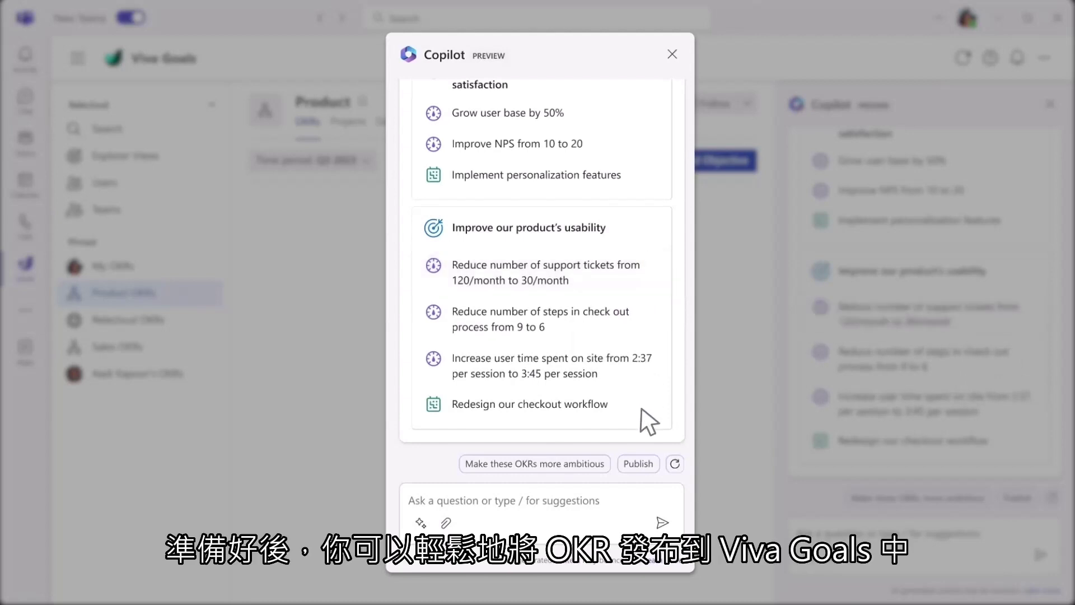
Step: Publish the Copilot-generated OKRs to the Product team's OKR list
left_click(636, 464)
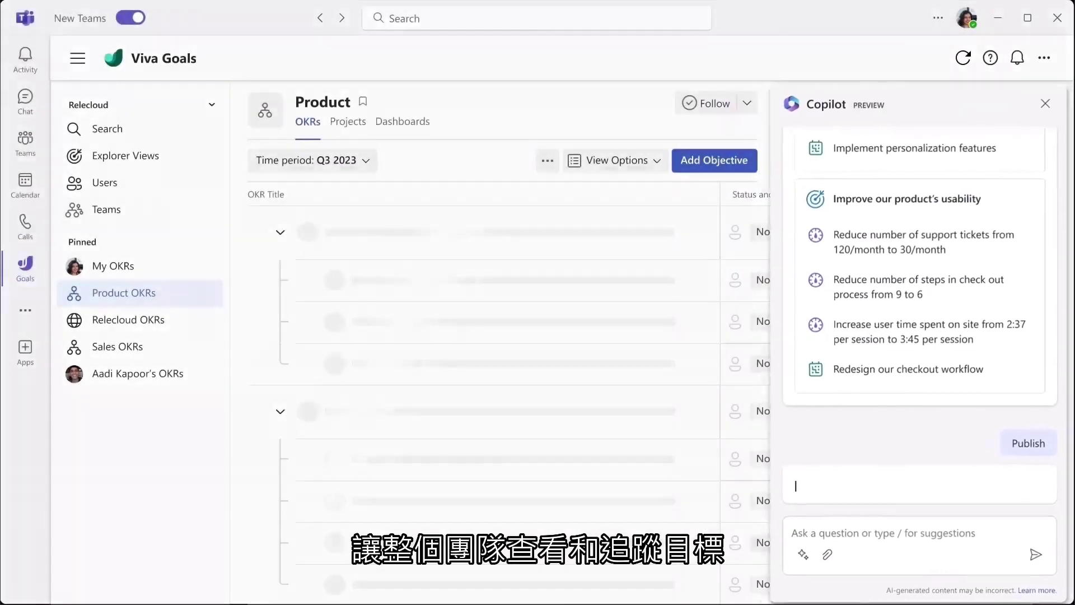